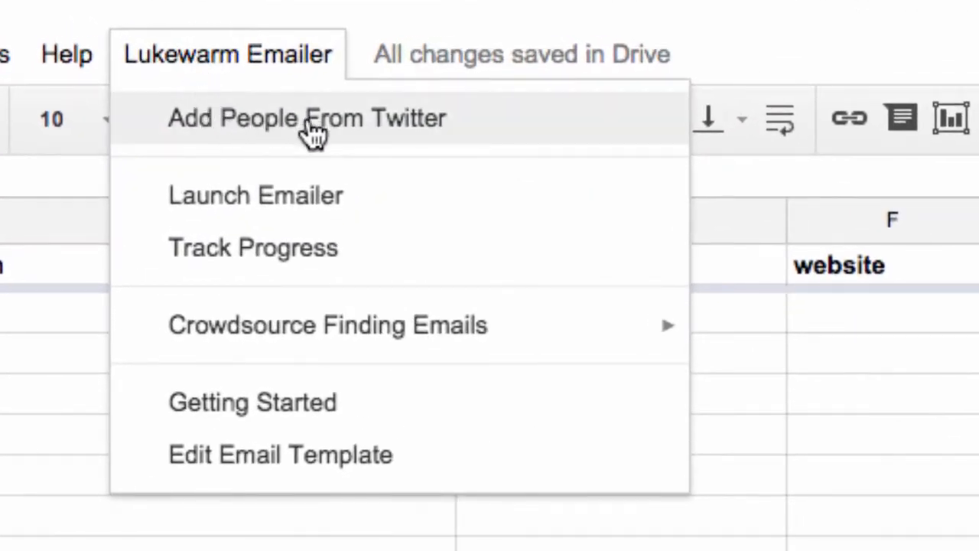
- Search tweets for "World's First Real Hoverboard" with Add People From Twitter and add the selected people to the spreadsheet
{"action": "left_click", "coordinate": [313, 134]}
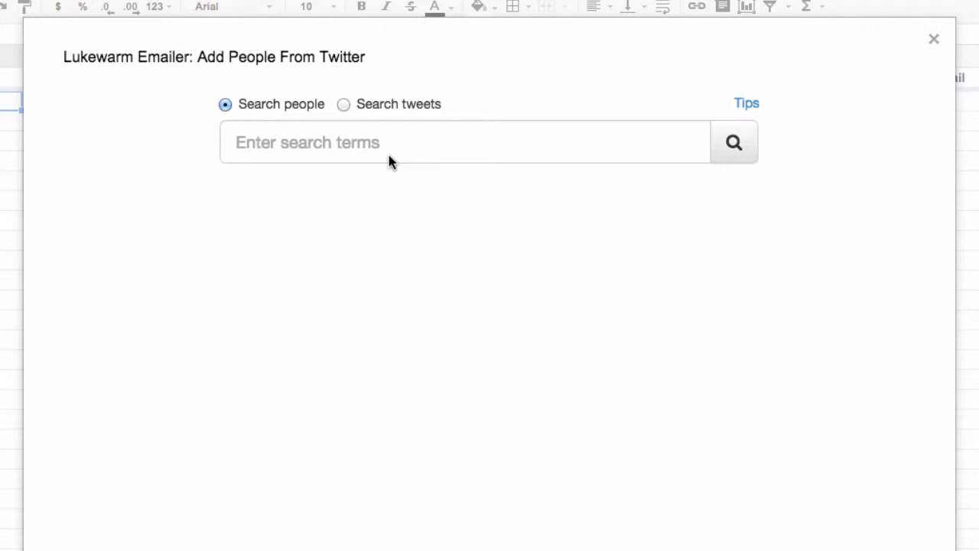
{"action": "left_click", "coordinate": [406, 105]}
{"action": "left_click", "coordinate": [371, 134]}
{"action": "type", "text": "\"World's First Real Hove"}
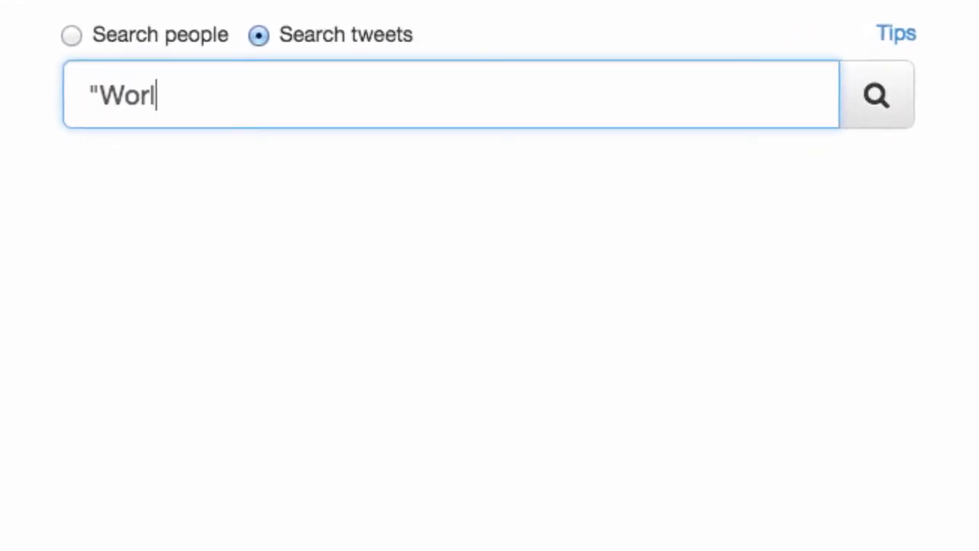
{"action": "type", "text": "rboard\""}
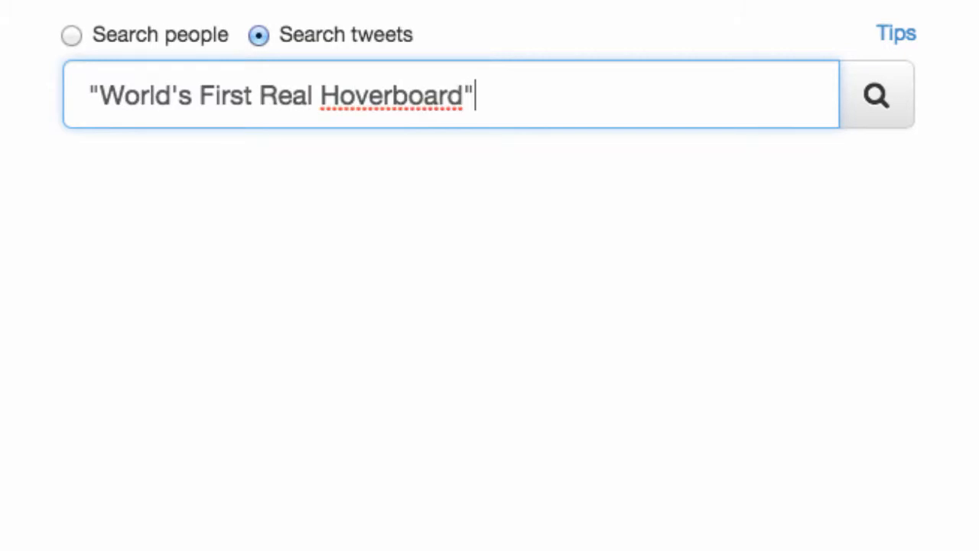
{"action": "key", "text": "Return"}
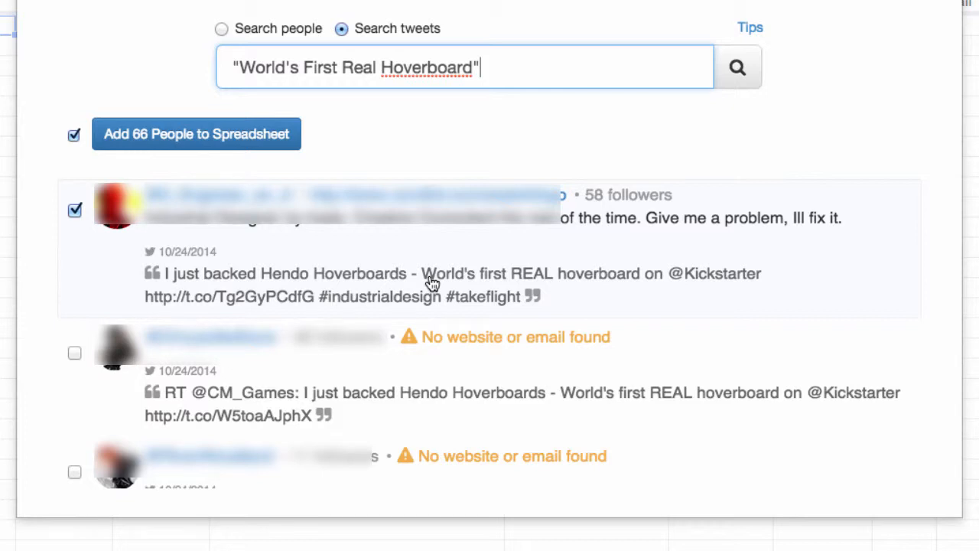
{"action": "scroll", "coordinate": [431, 283], "scroll_direction": "down", "scroll_amount": 10}
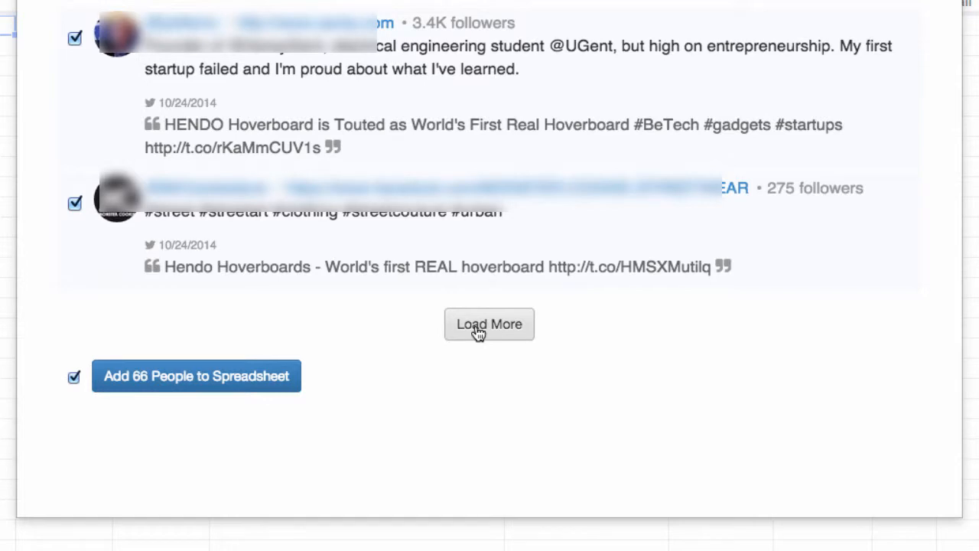
{"action": "left_click", "coordinate": [174, 386]}
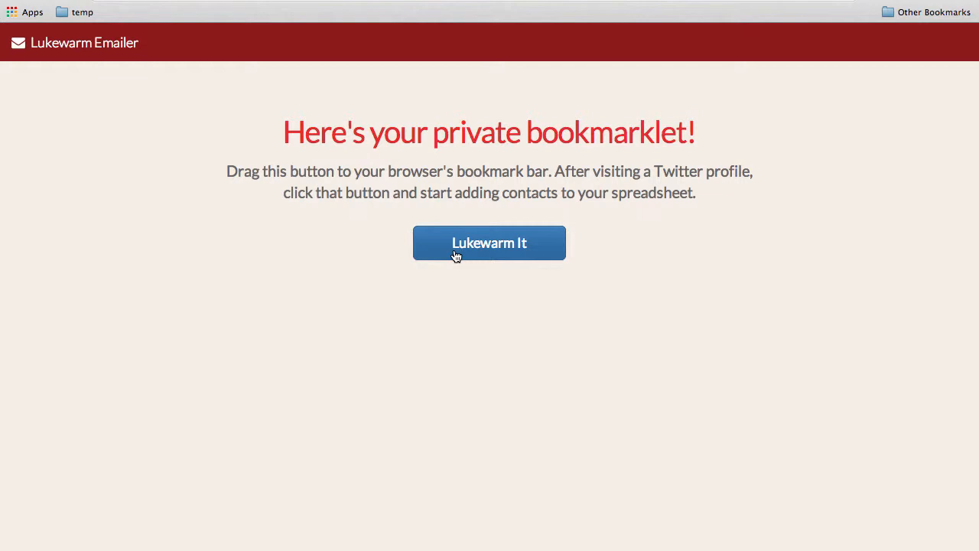
- Add the Lukewarm It bookmarklet to the browser's bookmark bar
{"action": "left_click_drag", "start_coordinate": [455, 255], "coordinate": [172, 13]}
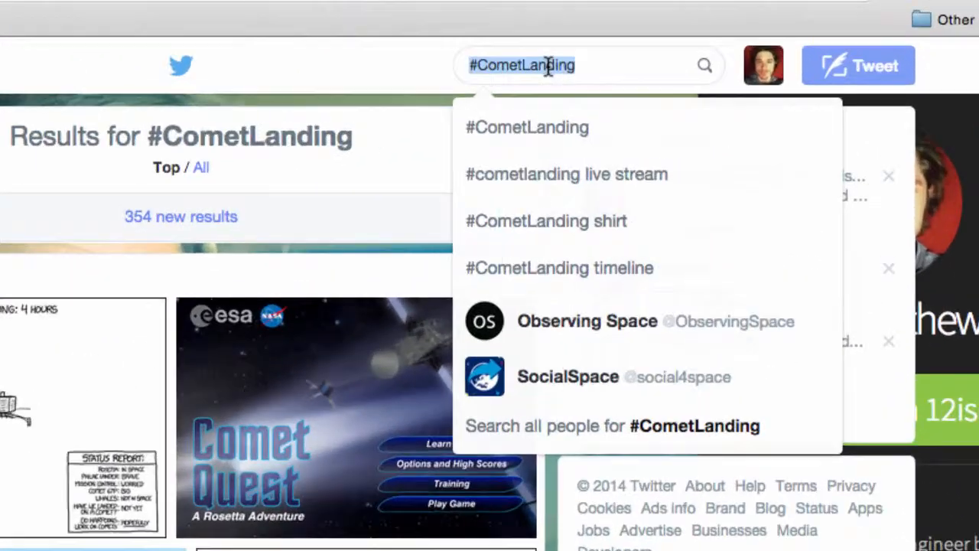
- Search Twitter for the exact phrase "dudes with drones" and load more of the matching tweets
{"action": "type", "text": "\"due"}
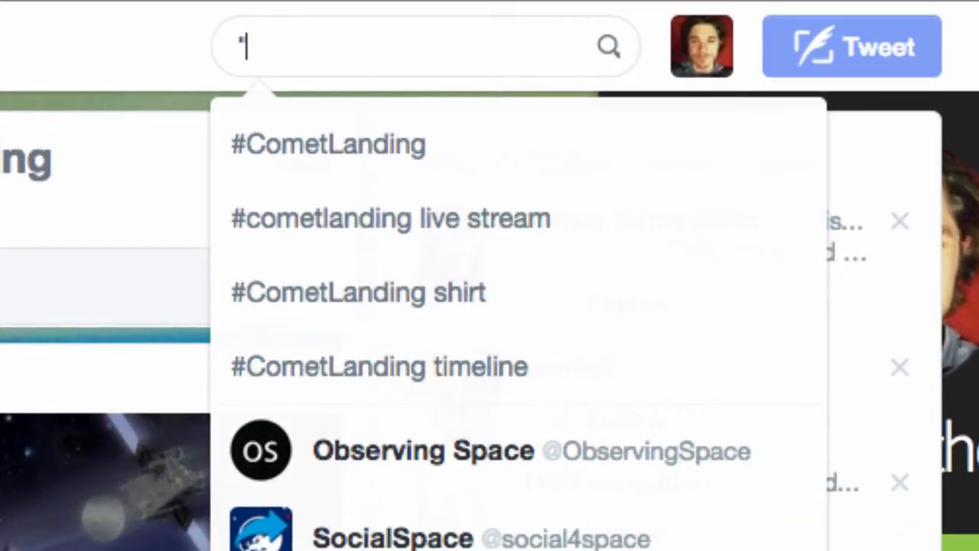
{"action": "key", "text": "BackSpace"}
{"action": "type", "text": "des with drone"}
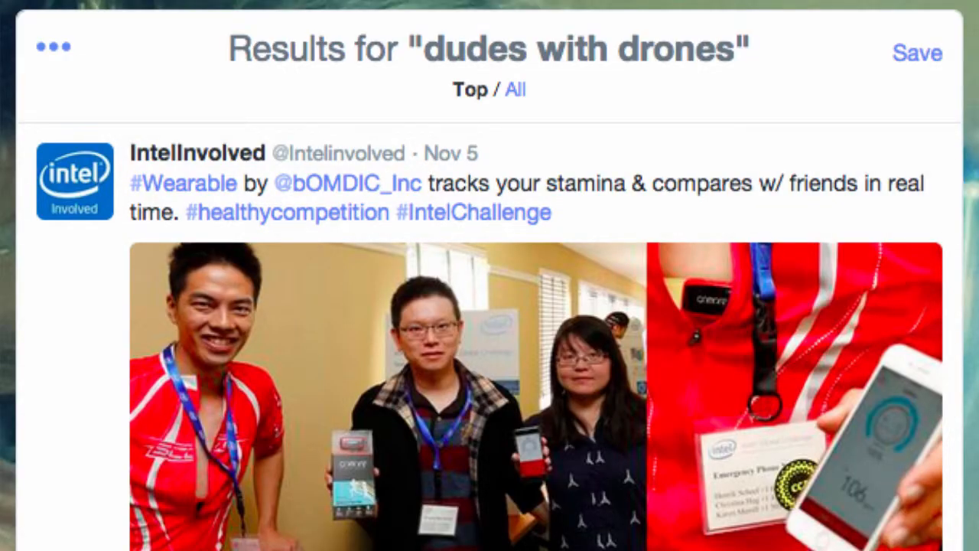
{"action": "scroll", "coordinate": [490, 275], "scroll_direction": "down", "scroll_amount": 15}
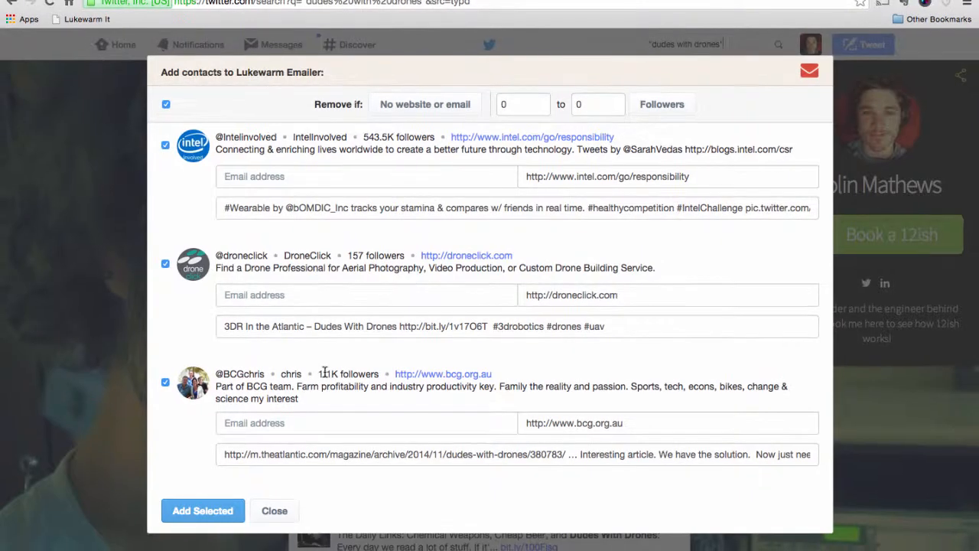
- Remove contacts that have no website or email, and those with 30000 to 3000000 followers, from the list
{"action": "left_click", "coordinate": [408, 108]}
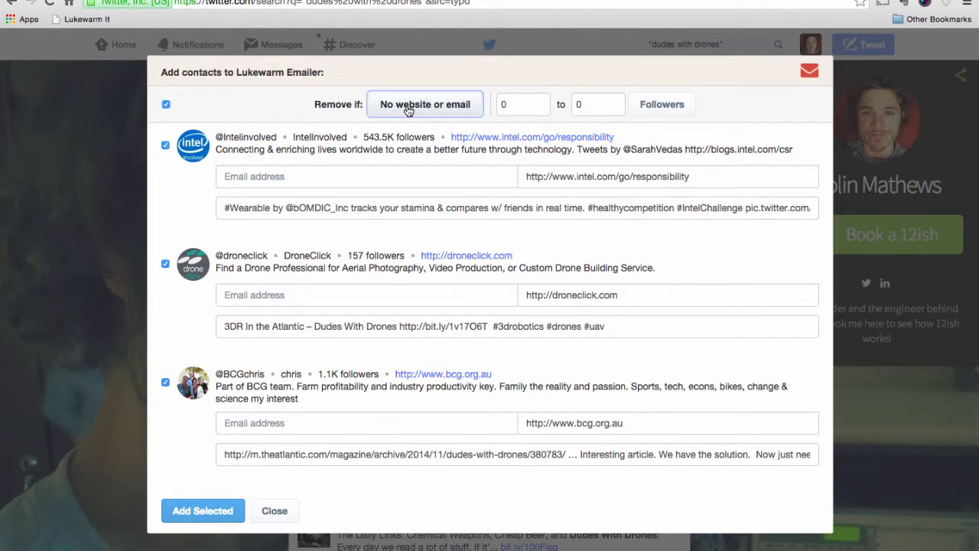
{"action": "double_click", "coordinate": [515, 104]}
{"action": "type", "text": "30000"}
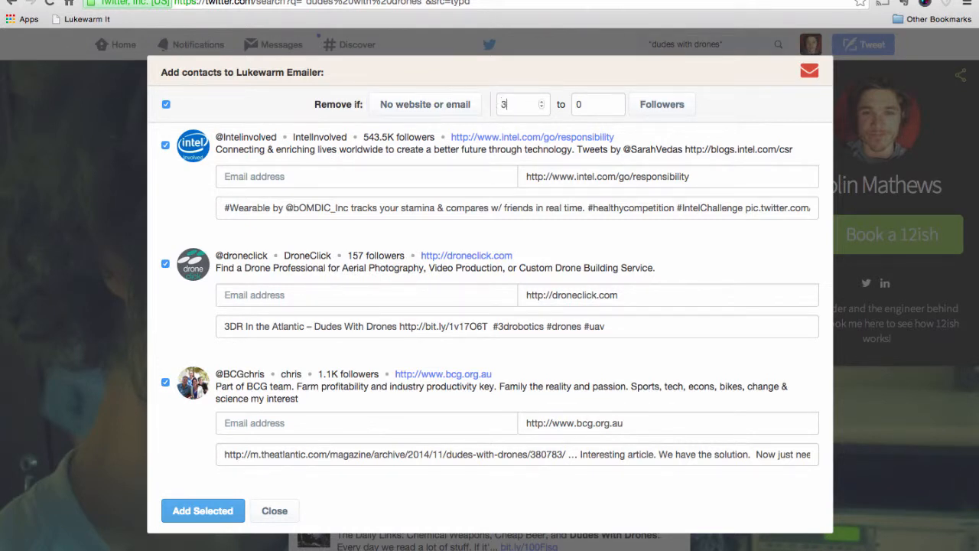
{"action": "left_click", "coordinate": [614, 110]}
{"action": "key", "text": "BackSpace"}
{"action": "type", "text": "3000000"}
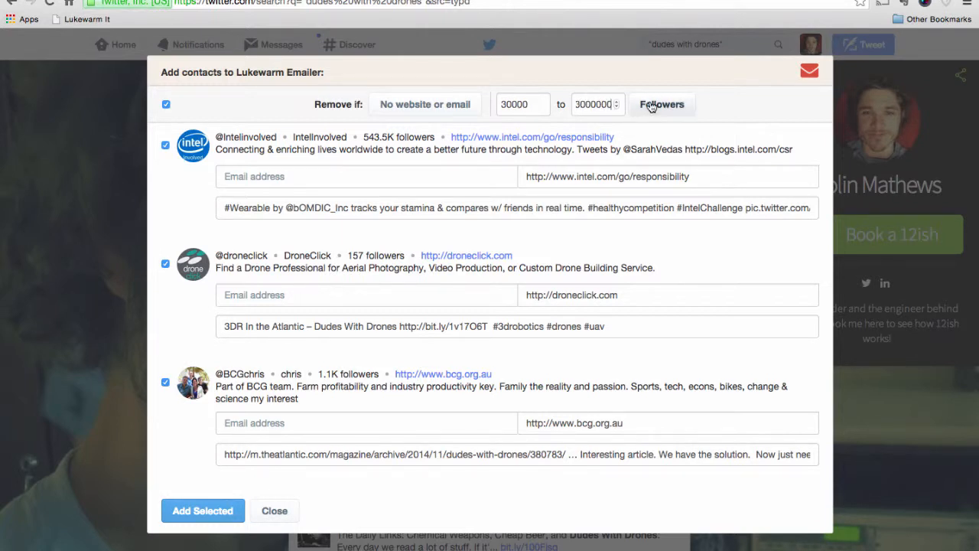
{"action": "left_click", "coordinate": [660, 105]}
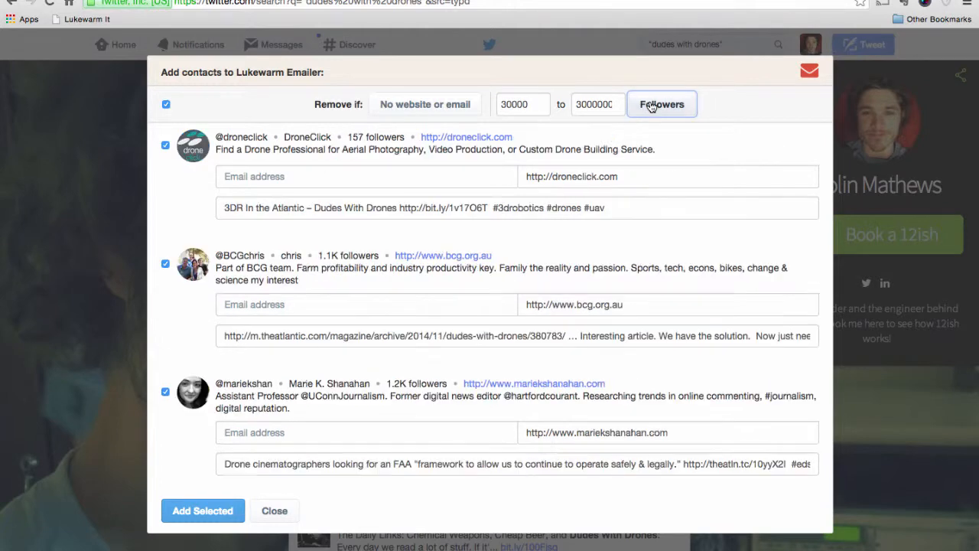
- Exclude the second and third listed contacts and add the remaining selected ones to the spreadsheet
{"action": "left_click", "coordinate": [189, 386]}
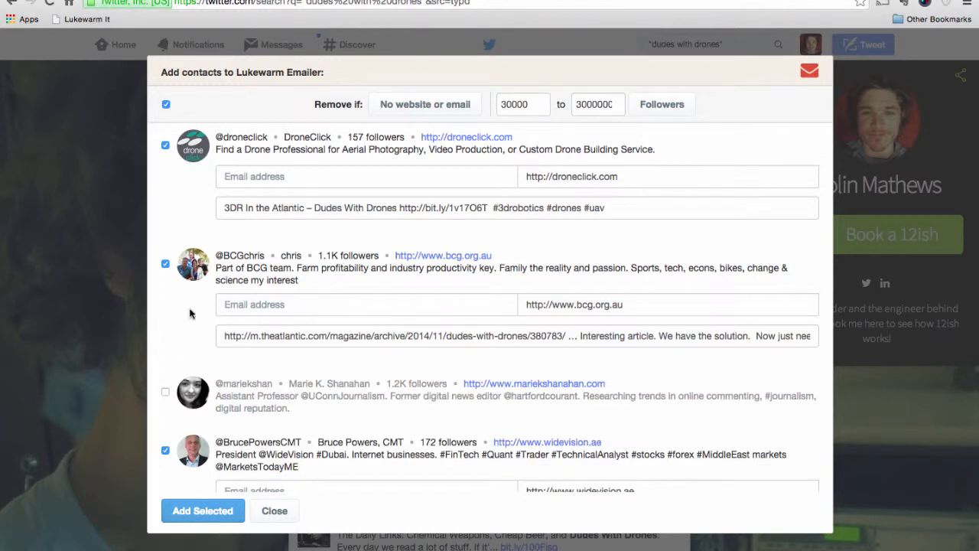
{"action": "left_click", "coordinate": [186, 274]}
{"action": "left_click", "coordinate": [207, 511]}
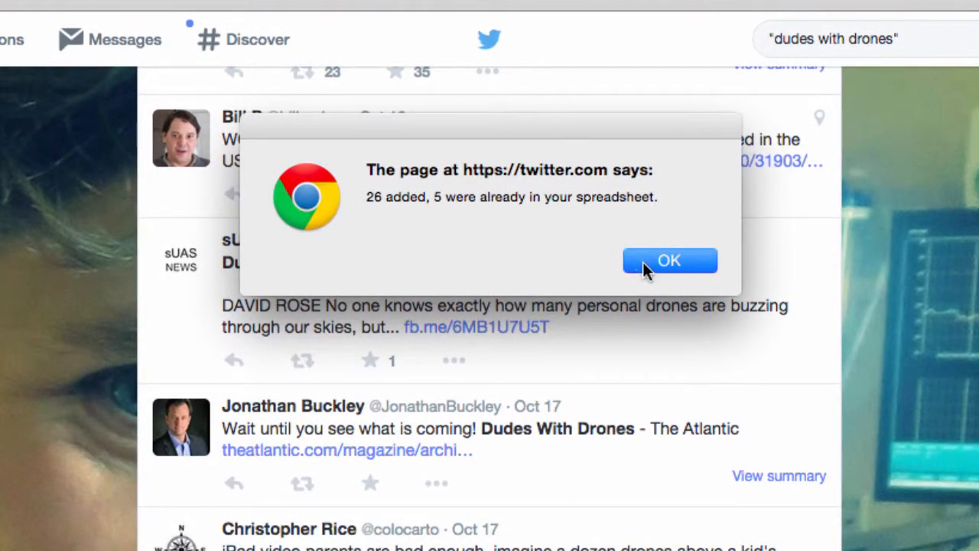
{"action": "left_click", "coordinate": [643, 262]}
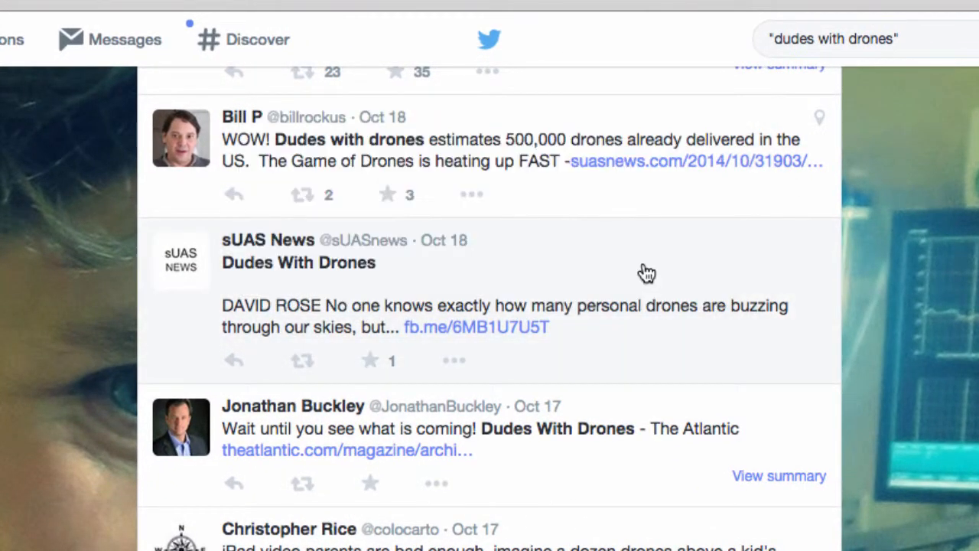
- Search Twitter for darth vader and open the followers list of the Darth Vader profile
{"action": "triple_click", "coordinate": [826, 35]}
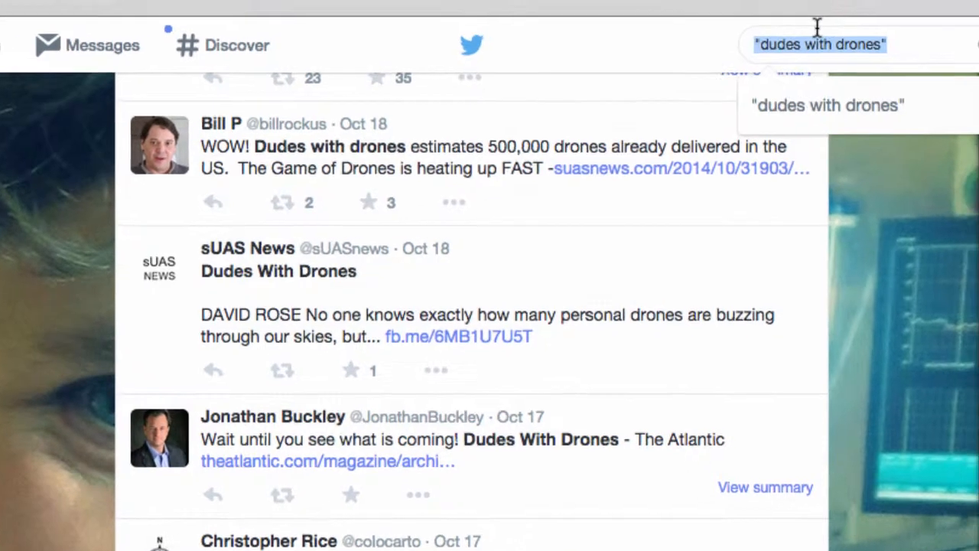
{"action": "type", "text": "darth vad"}
{"action": "type", "text": "er"}
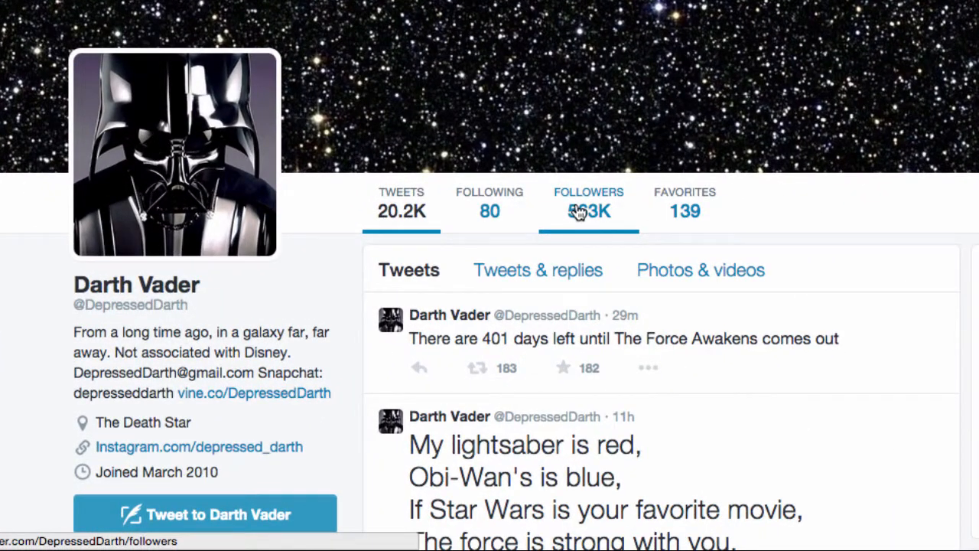
{"action": "left_click", "coordinate": [577, 212]}
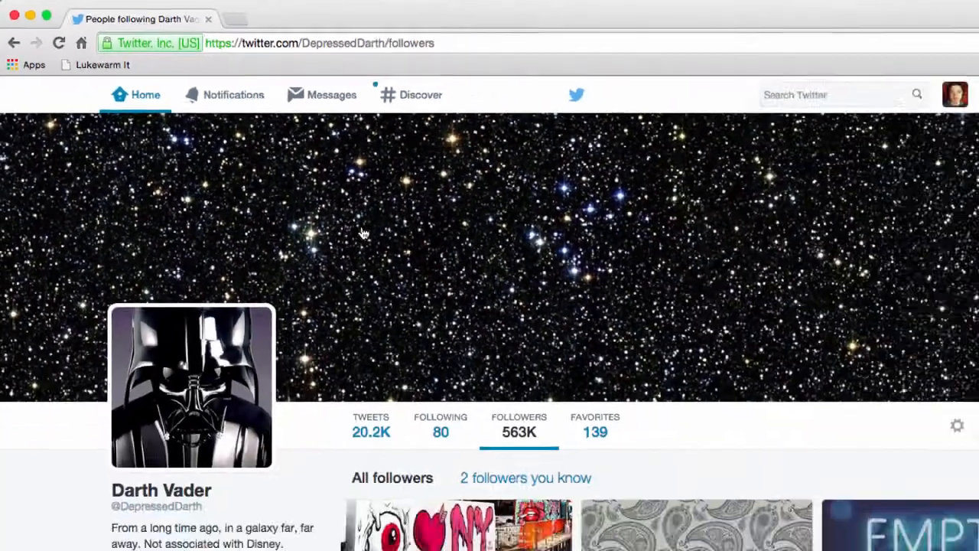
{"action": "left_click", "coordinate": [187, 116]}
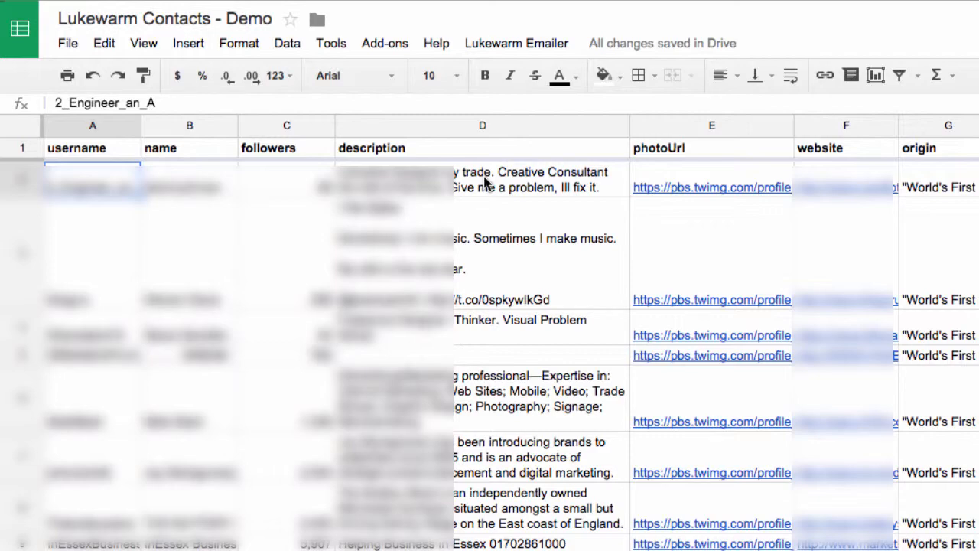
- Submit an order to crowdsource finding emails for all rows of the contact spreadsheet, entering the invoice email address
{"action": "left_click", "coordinate": [511, 44]}
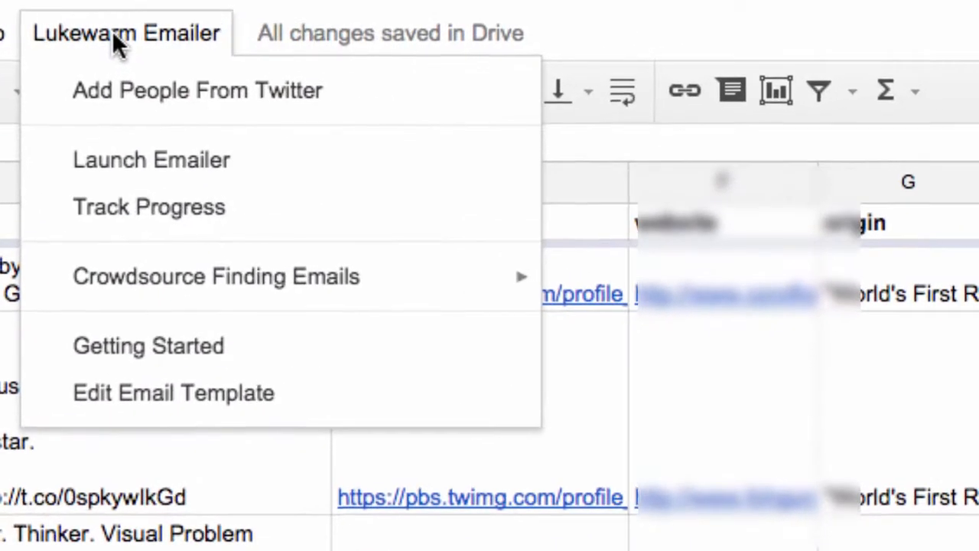
{"action": "mouse_move", "coordinate": [187, 277]}
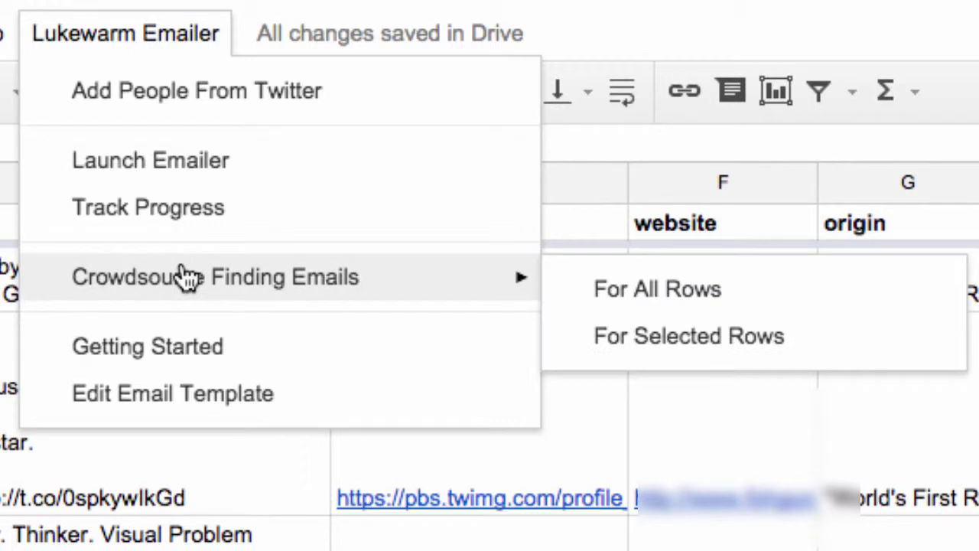
{"action": "left_click", "coordinate": [650, 299]}
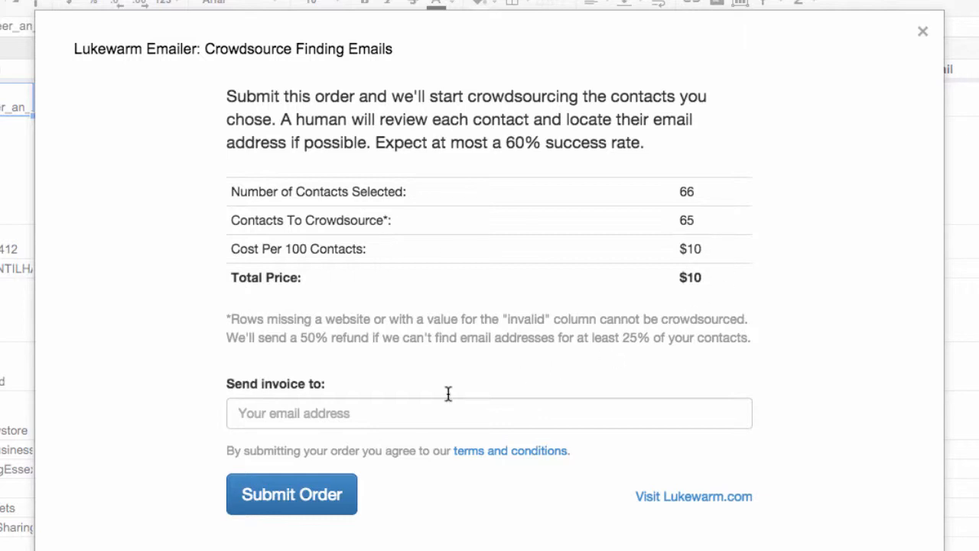
{"action": "left_click", "coordinate": [356, 413]}
{"action": "type", "text": "your"}
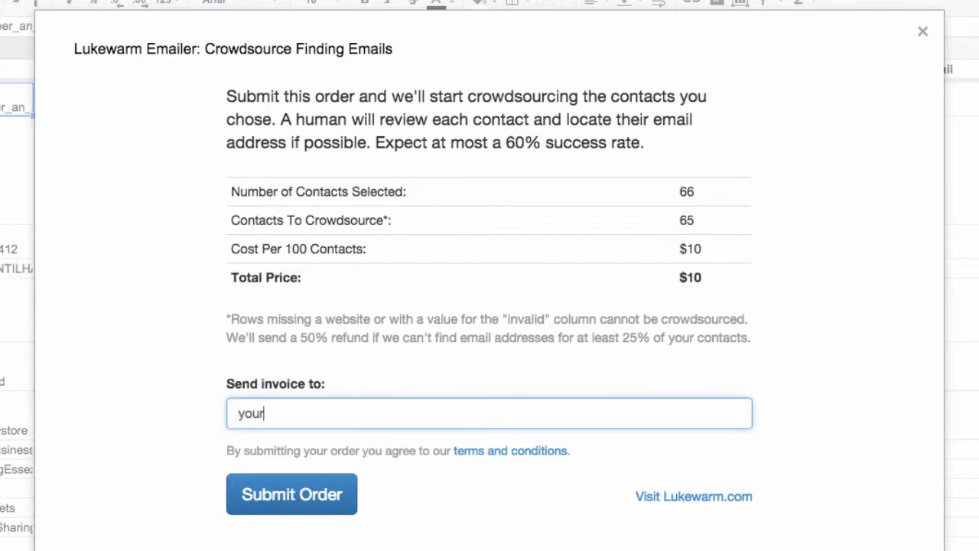
{"action": "type", "text": "@email.com"}
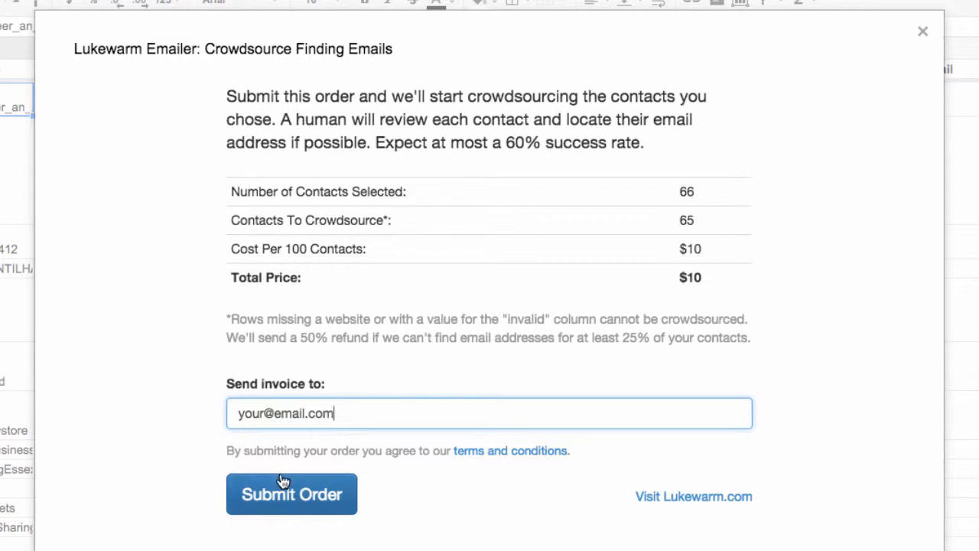
{"action": "left_click", "coordinate": [272, 509]}
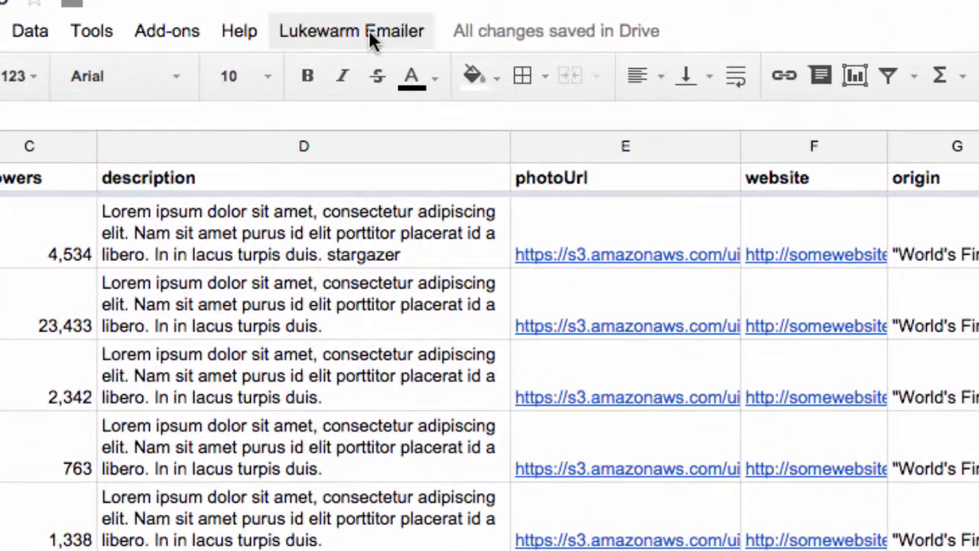
- Launch the emailer from the contact spreadsheet and preview the email to the first listed contact
{"action": "left_click", "coordinate": [369, 30]}
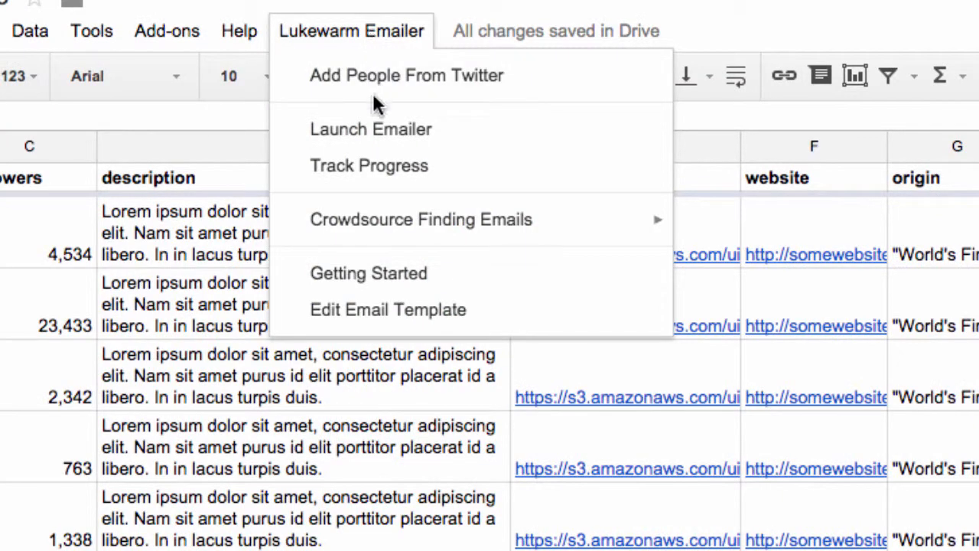
{"action": "left_click", "coordinate": [373, 128]}
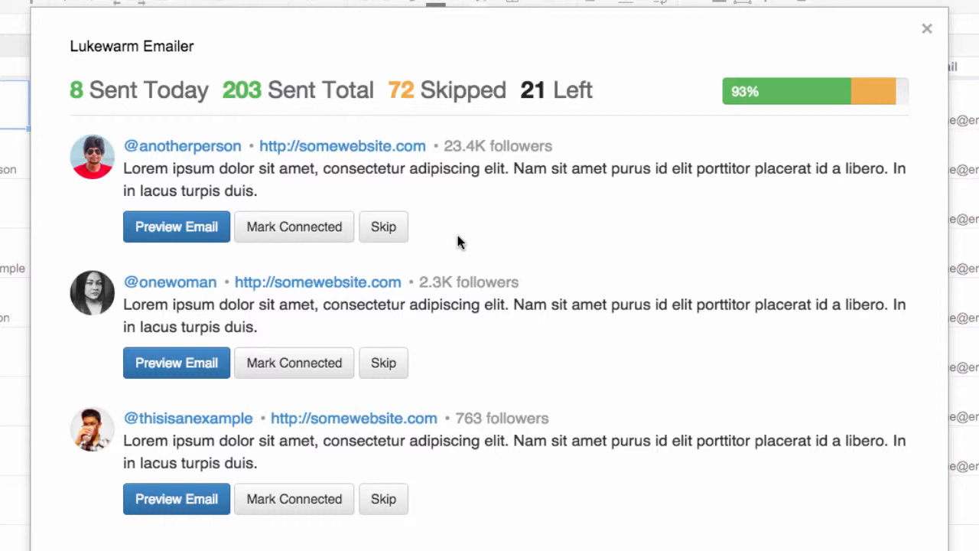
{"action": "left_click", "coordinate": [161, 230]}
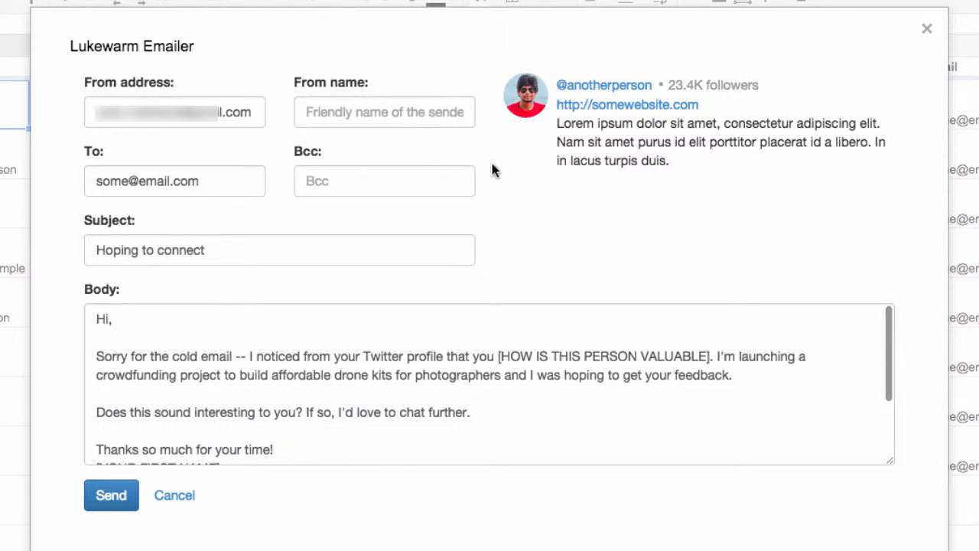
- Replace the placeholder [HOW IS THIS PERSON VALUABLE] in the email body with "seem to be interested in the latest drone technology"
{"action": "left_click", "coordinate": [498, 355]}
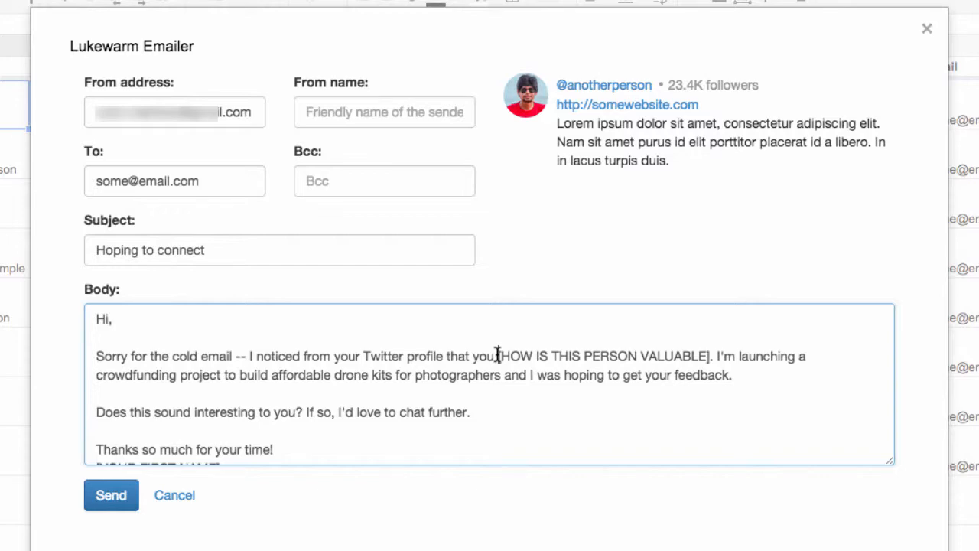
{"action": "left_click_drag", "start_coordinate": [498, 356], "coordinate": [637, 356]}
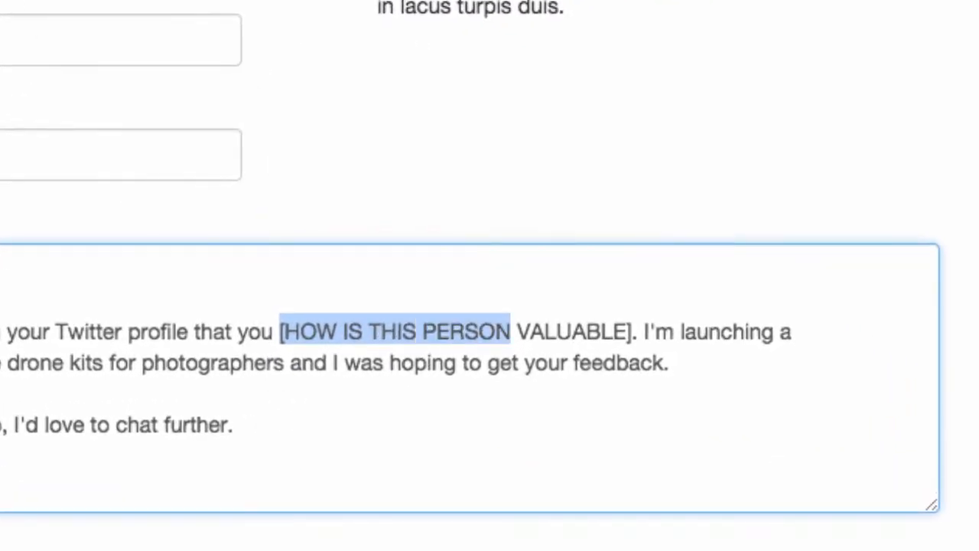
{"action": "left_click_drag", "start_coordinate": [511, 332], "coordinate": [632, 331]}
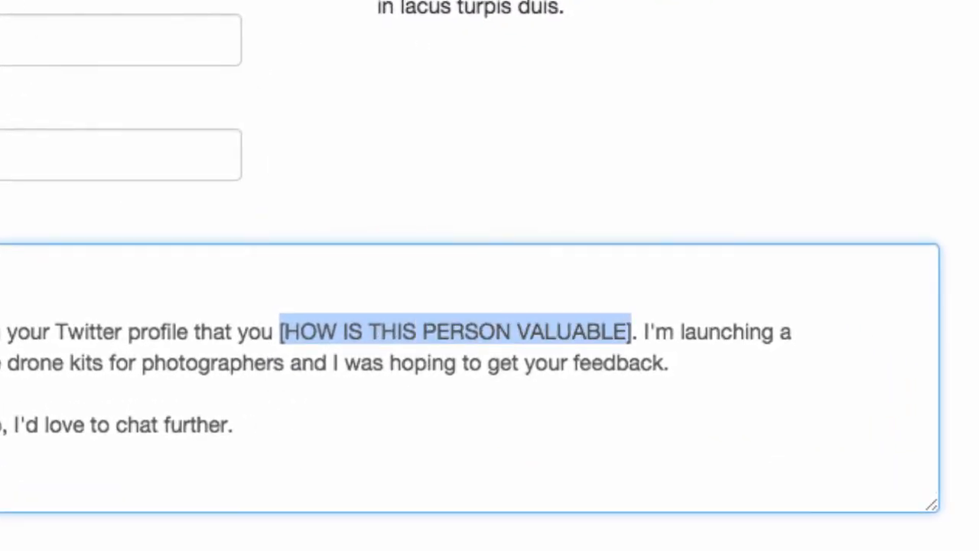
{"action": "type", "text": "seem to be interested in the latest dr"}
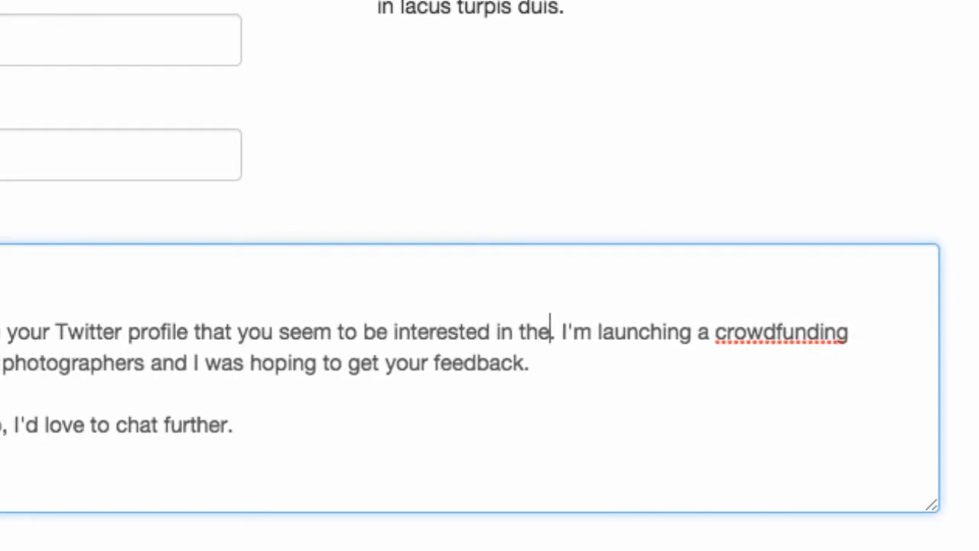
{"action": "type", "text": "one technolo"}
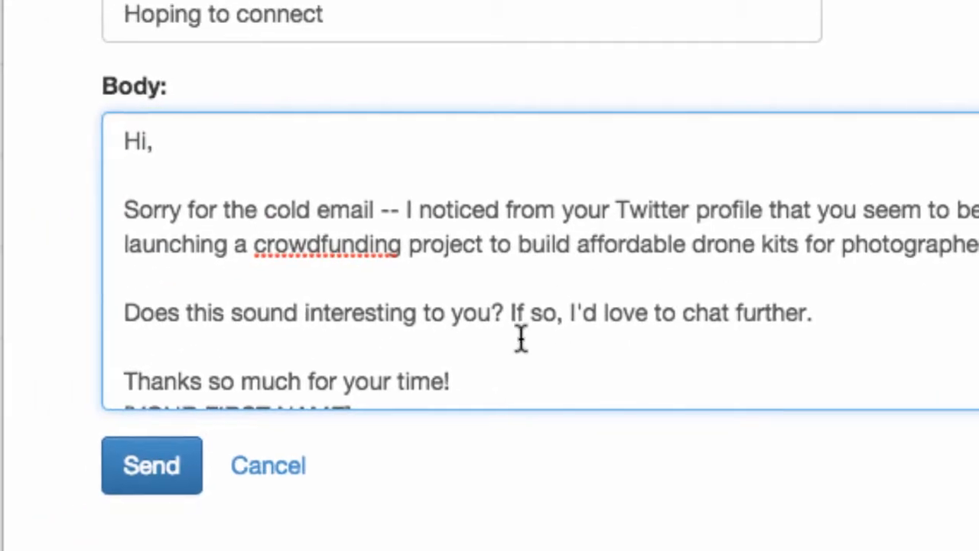
- Send the personalised email and skip the next contact at the head of the emailer list
{"action": "left_click", "coordinate": [187, 463]}
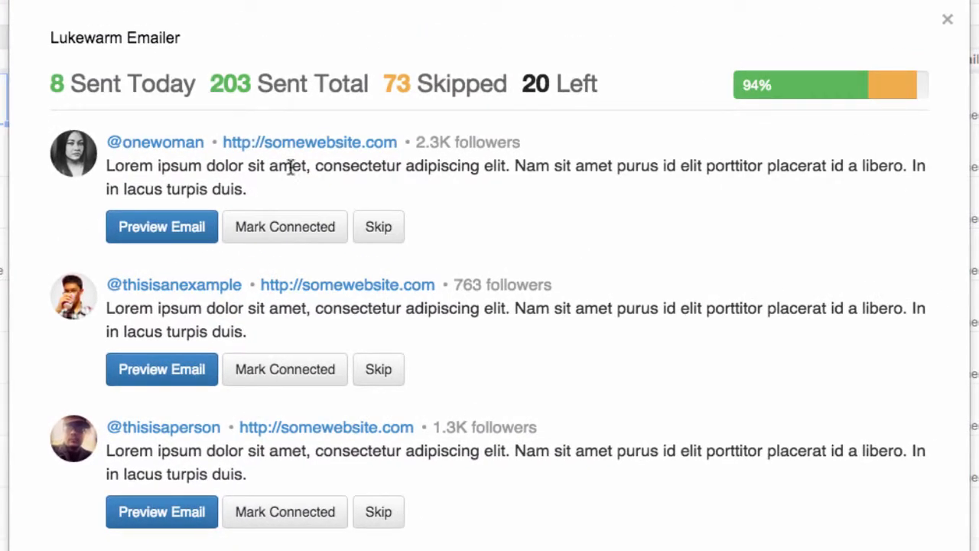
{"action": "left_click", "coordinate": [374, 228]}
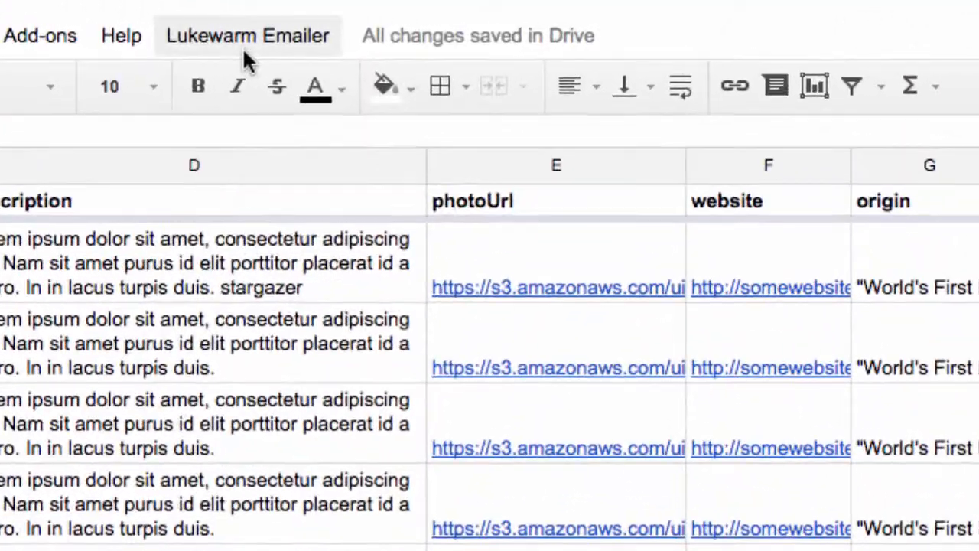
- Open Lukewarm Emailer's progress tracking from the contact spreadsheet and search the contacts for "stargazer"
{"action": "left_click", "coordinate": [354, 43]}
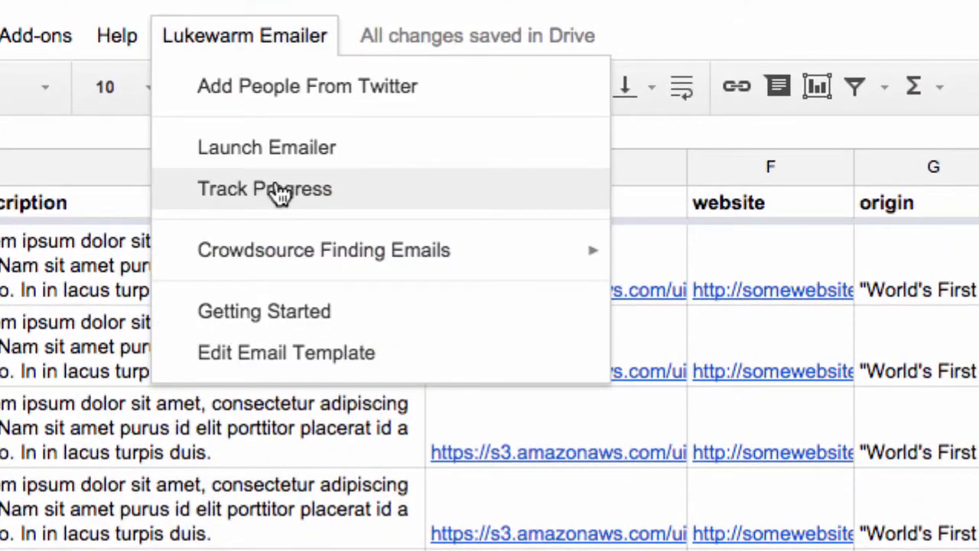
{"action": "left_click", "coordinate": [374, 133]}
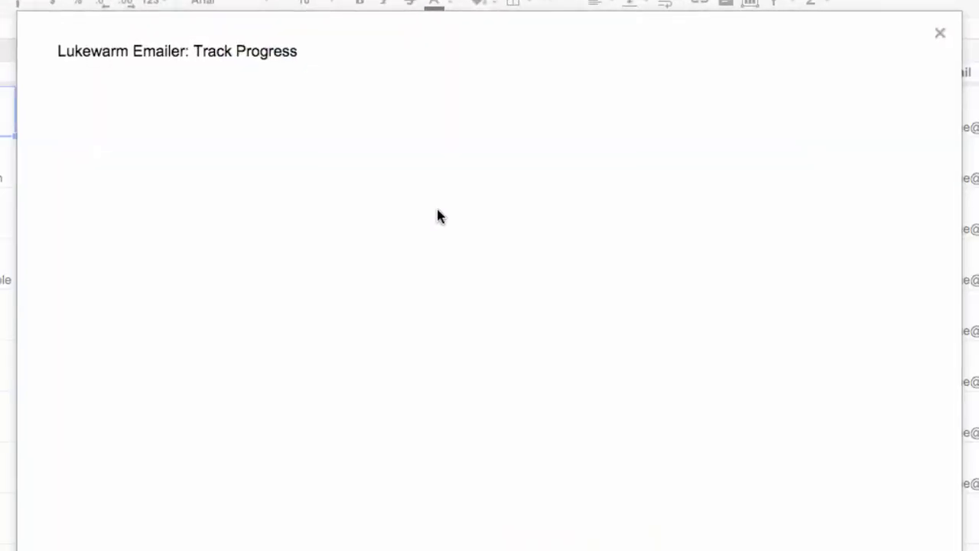
{"action": "left_click", "coordinate": [465, 195]}
{"action": "type", "text": "stargar"}
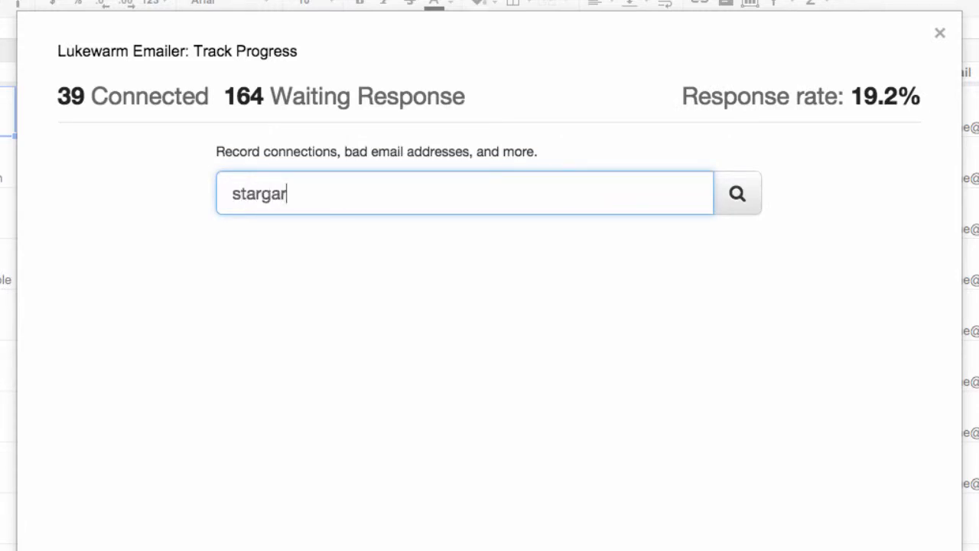
{"action": "key", "text": "BackSpace"}
{"action": "type", "text": "zer"}
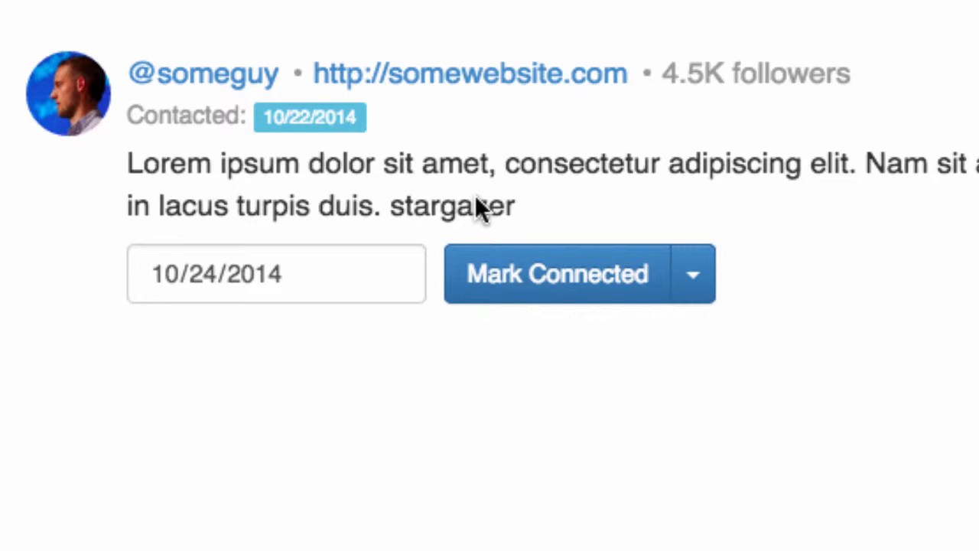
- Mark the stargazer contact as connected on 10/24/2014 and set the same contact as signed up
{"action": "left_click", "coordinate": [694, 273]}
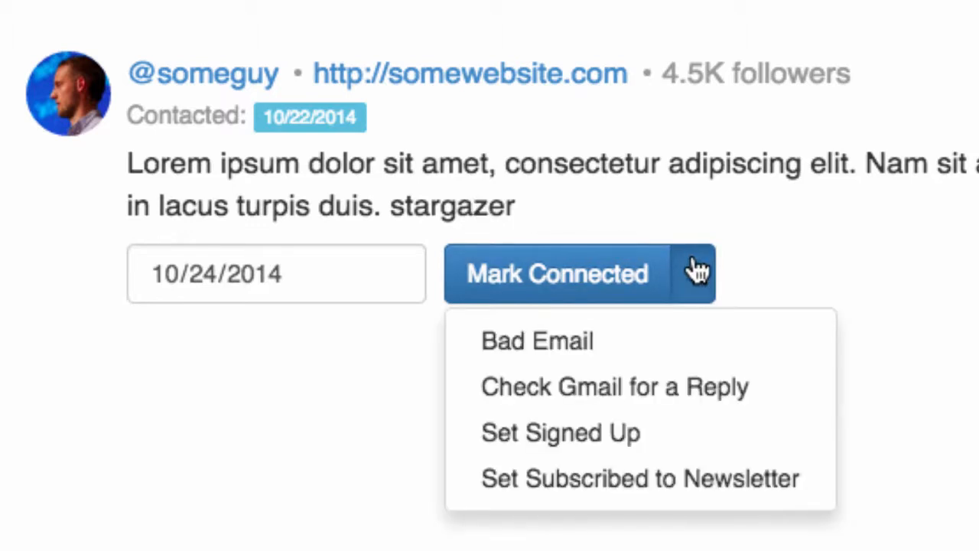
{"action": "left_click", "coordinate": [583, 272]}
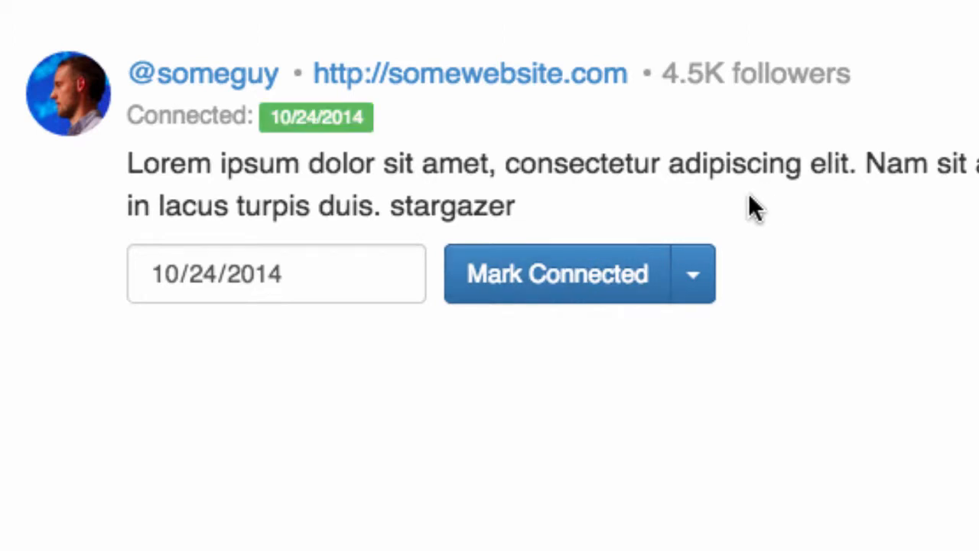
{"action": "left_click", "coordinate": [697, 278]}
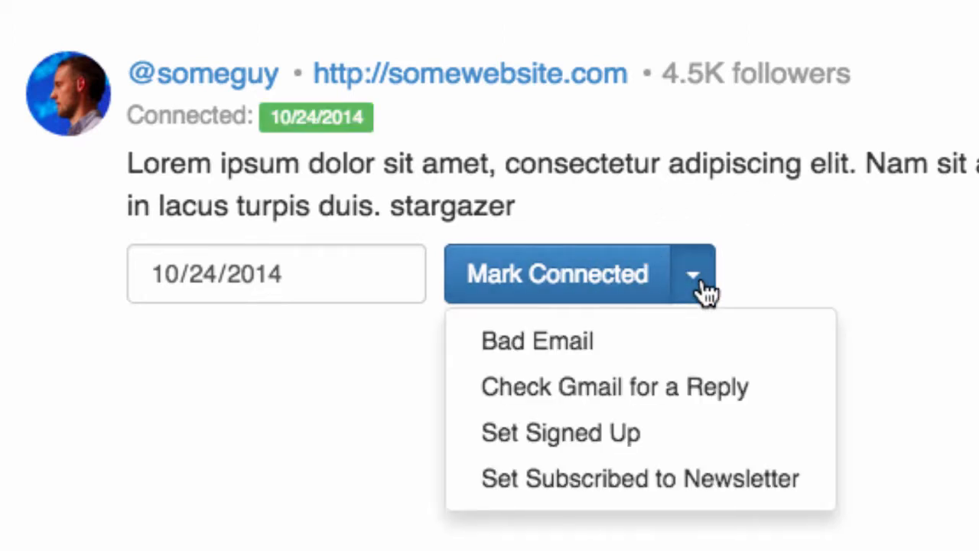
{"action": "left_click", "coordinate": [594, 438]}
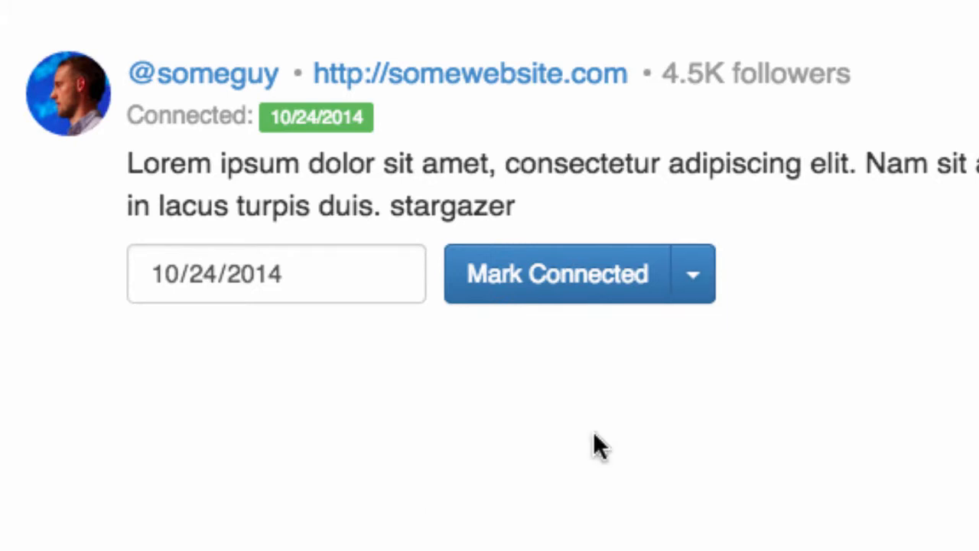